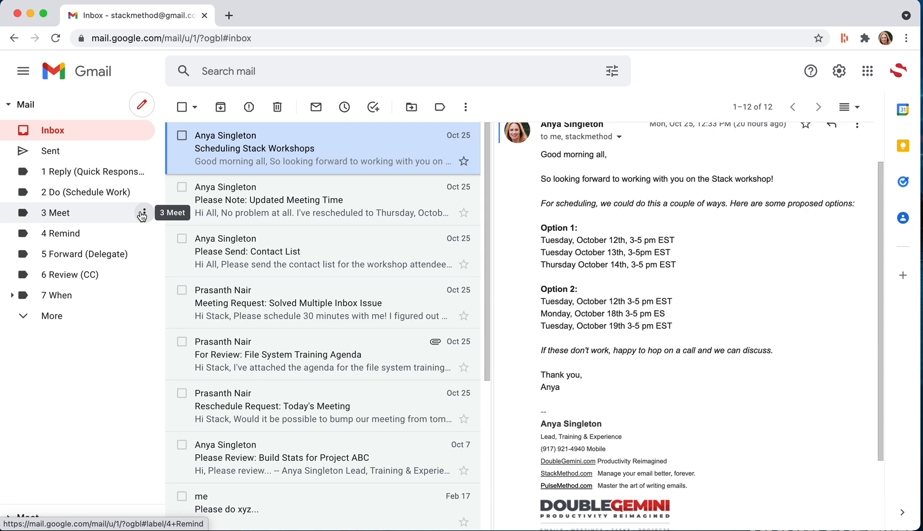
# Remove the label 3 Meet from the mailbox and confirm its deletion.
pyautogui.click(143, 214)
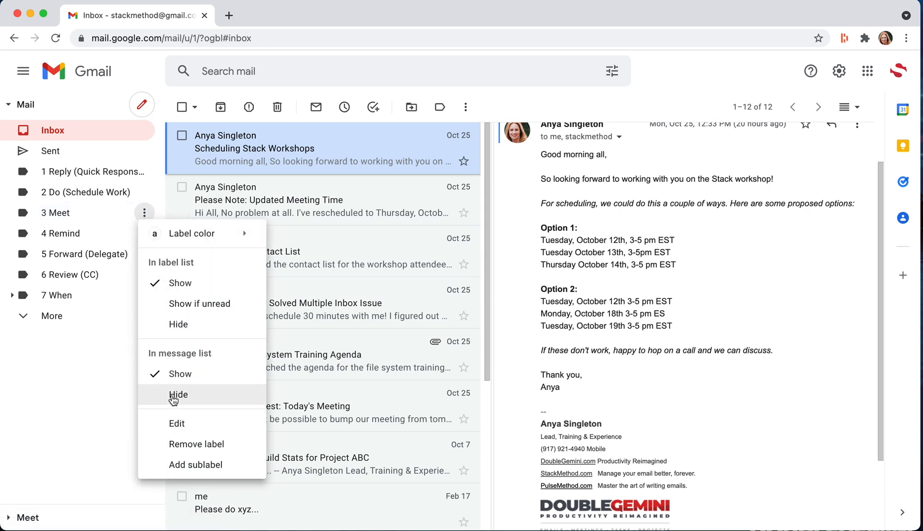
pyautogui.click(182, 446)
pyautogui.click(590, 318)
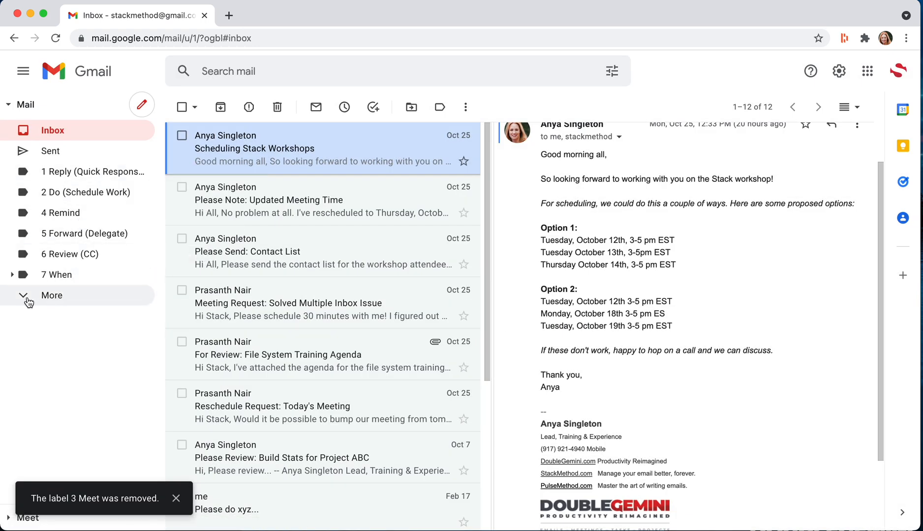
# Expand the full label list and create a new top-level label named "3 Meet".
pyautogui.click(54, 295)
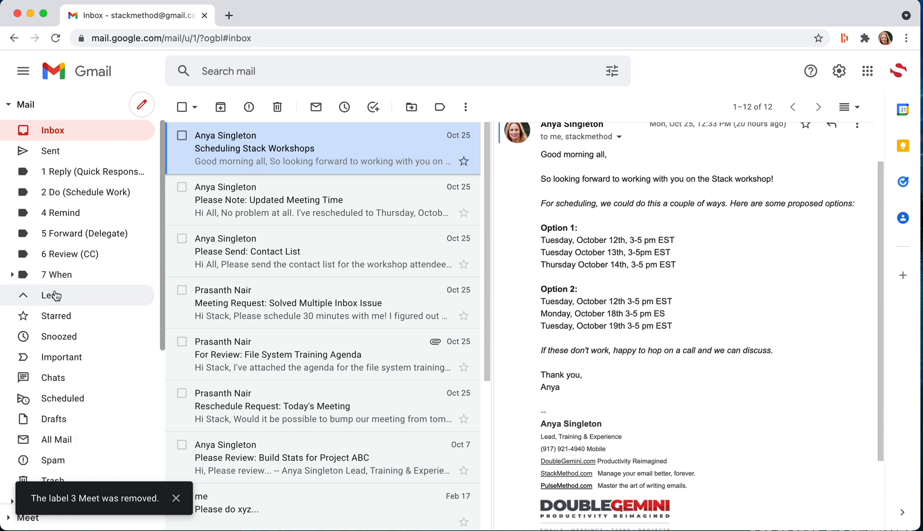
pyautogui.scroll(-5, 81, 346)
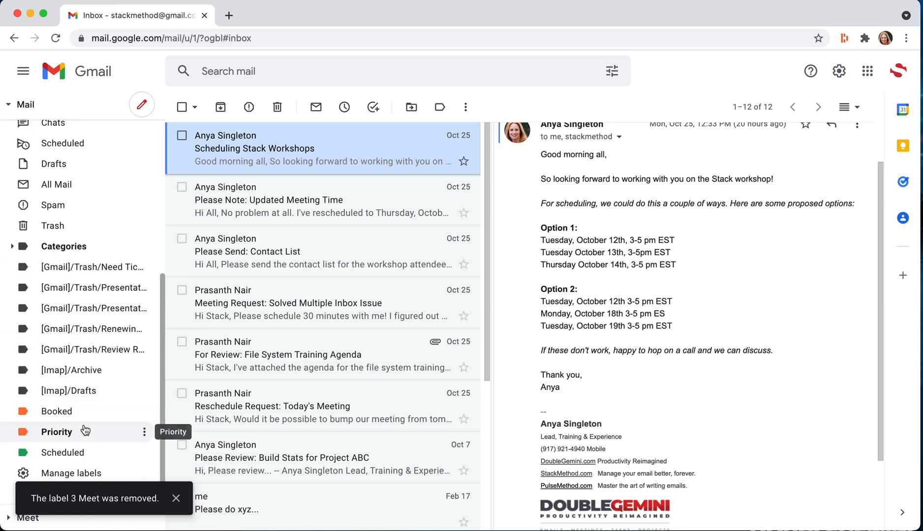
pyautogui.click(176, 498)
pyautogui.click(181, 492)
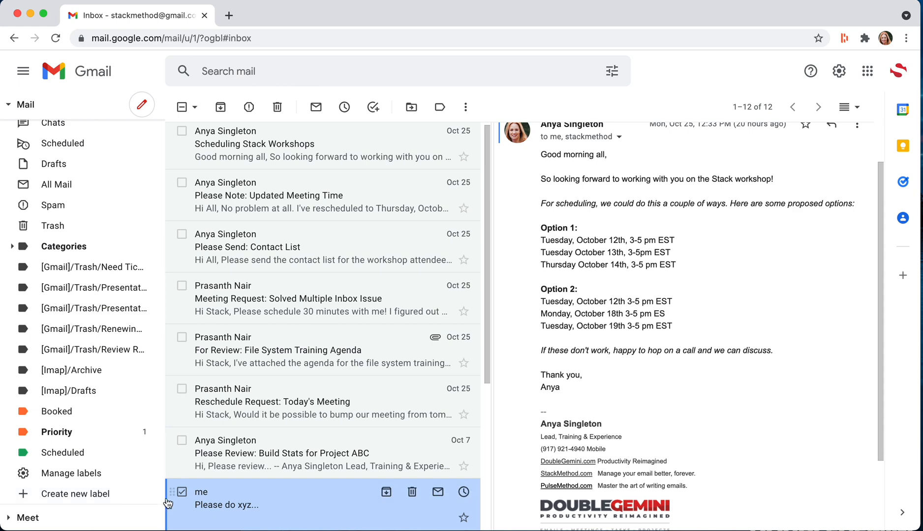
pyautogui.click(181, 492)
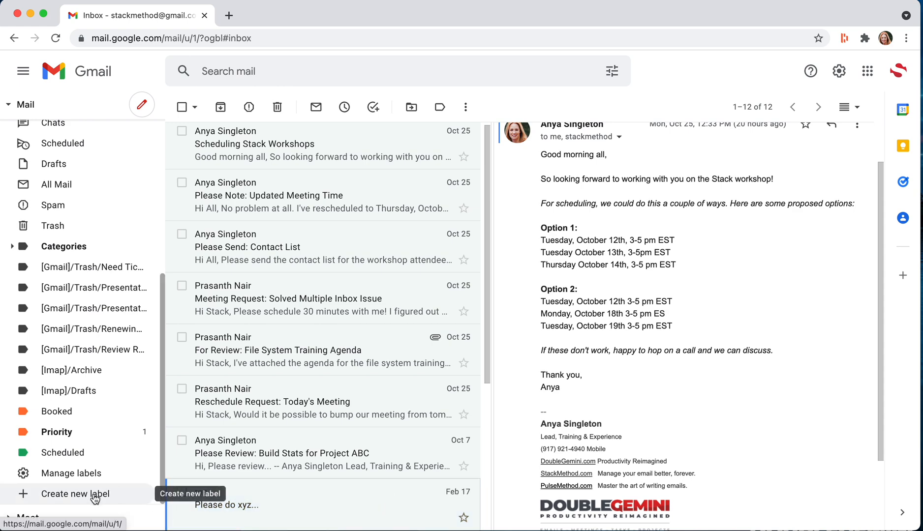
pyautogui.click(95, 498)
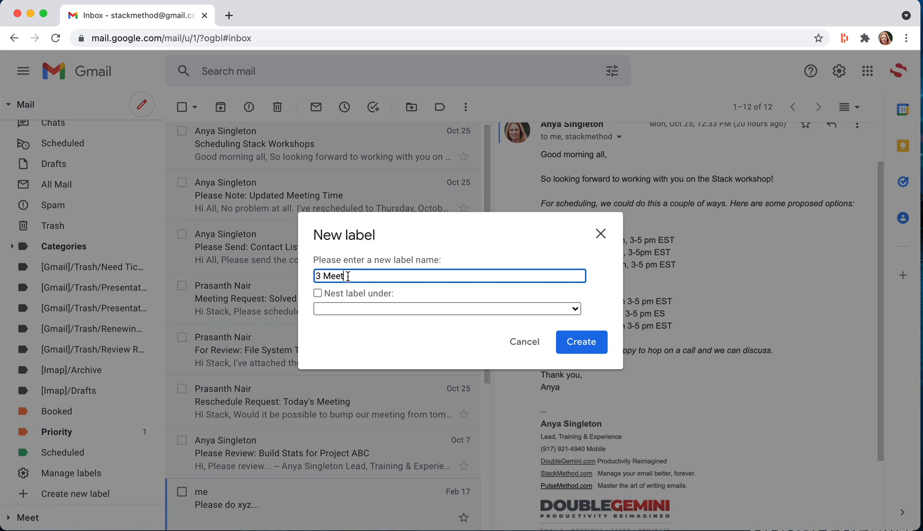
pyautogui.click(582, 342)
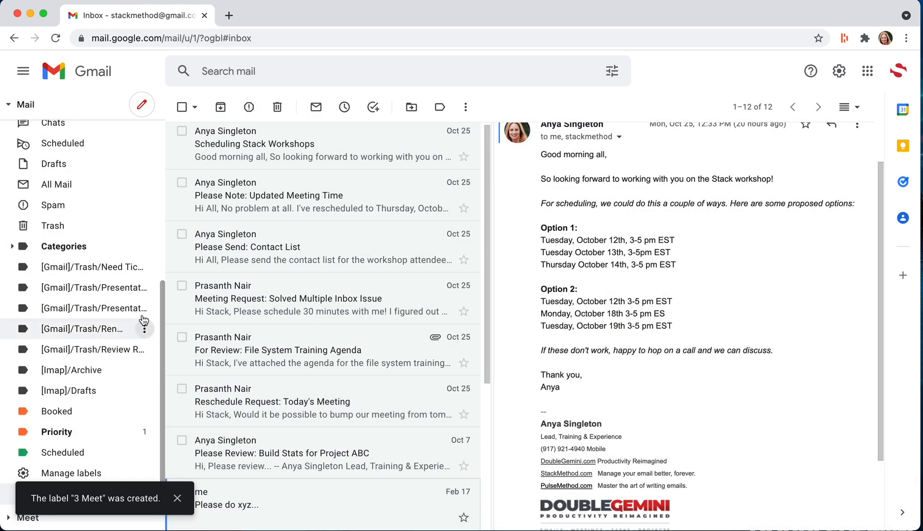
# Check the 3 Meet label's display options and its conversations, and return to the inbox.
pyautogui.scroll(6, 143, 320)
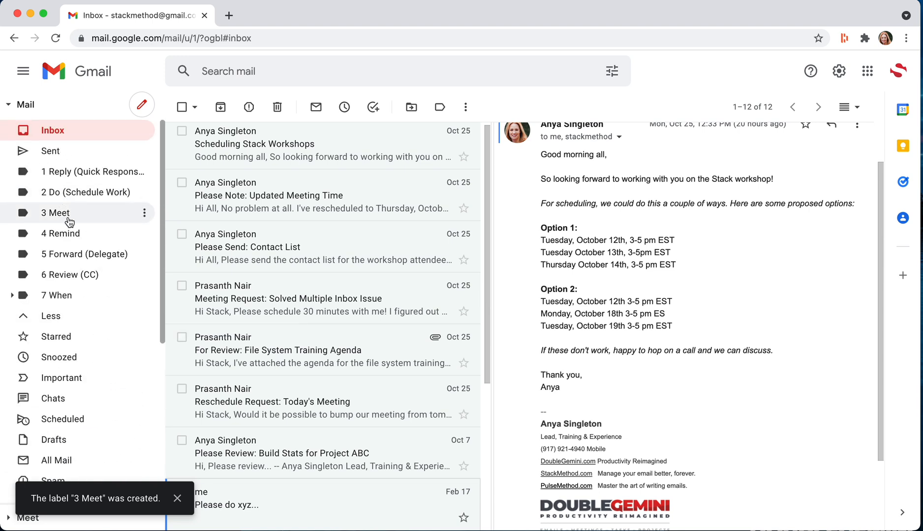
pyautogui.click(144, 212)
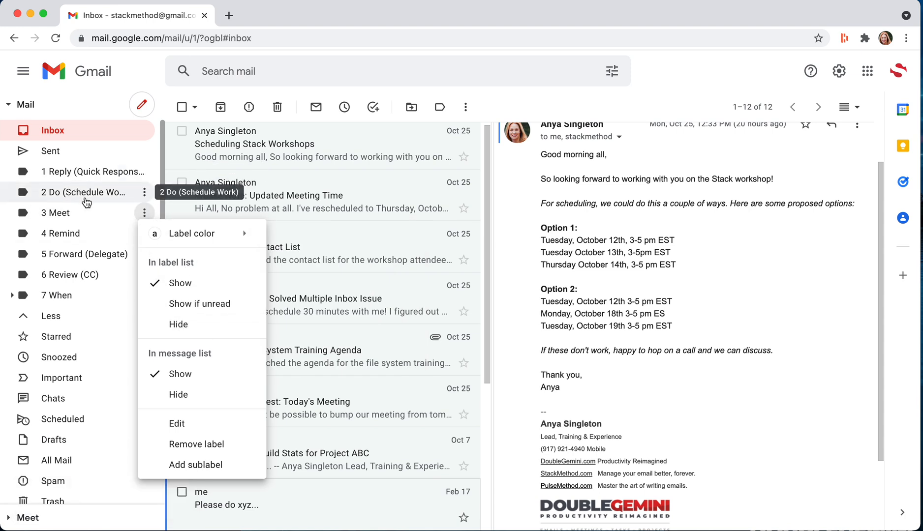
pyautogui.click(110, 216)
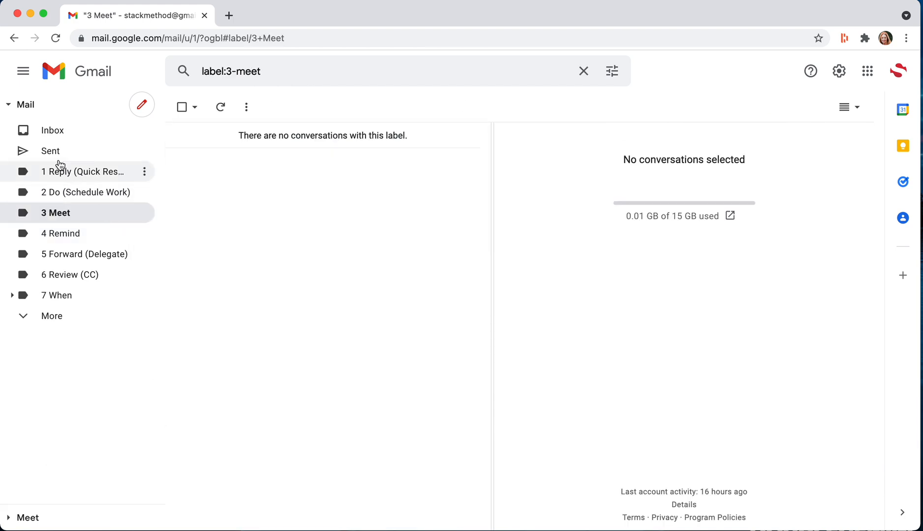
pyautogui.click(53, 131)
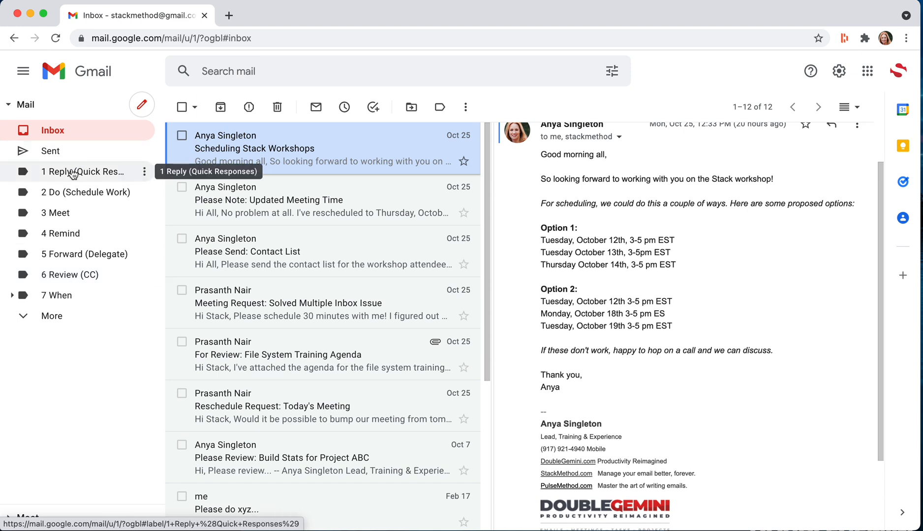
# Review the show and hide options for system labels, categories and custom labels in the Labels settings, and return to the inbox.
pyautogui.click(839, 72)
pyautogui.click(795, 140)
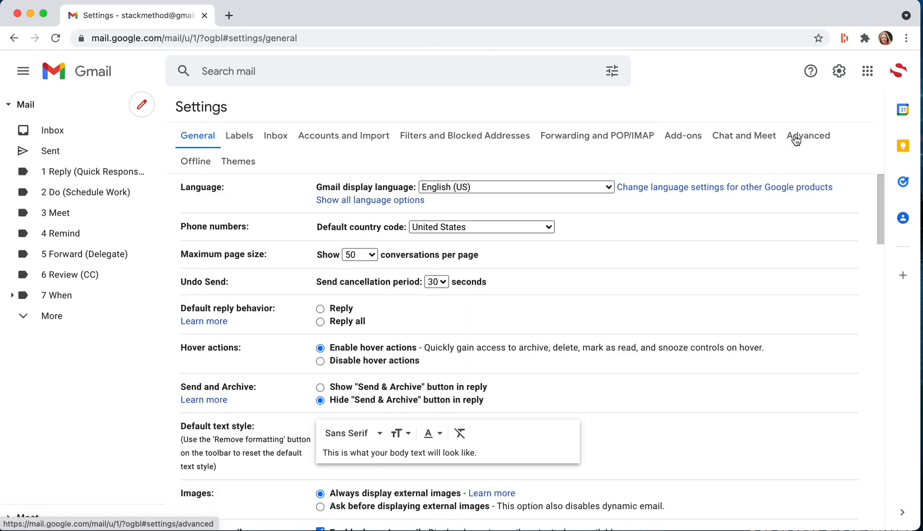
pyautogui.click(241, 135)
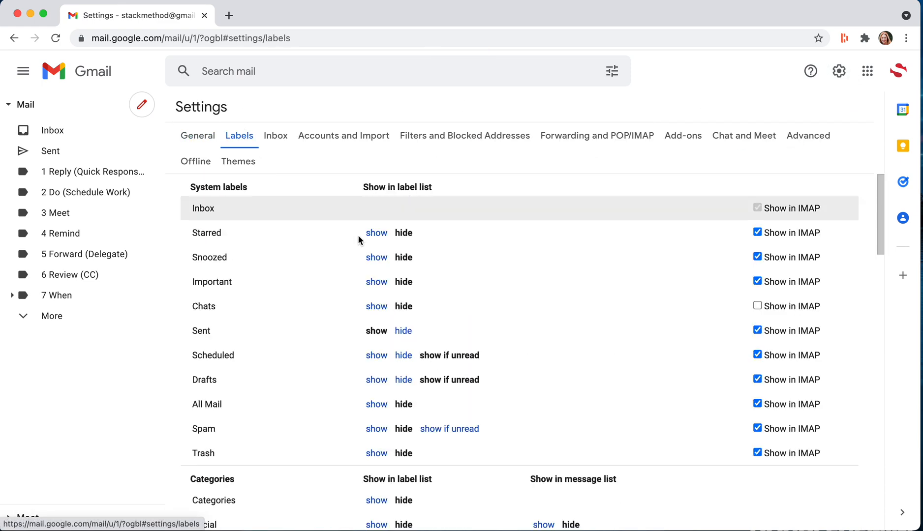
pyautogui.scroll(-3, 391, 323)
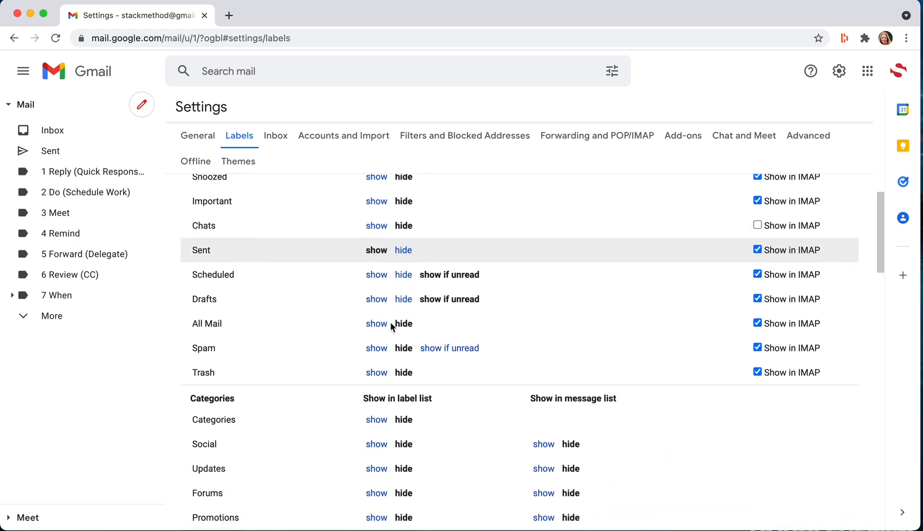
pyautogui.scroll(-12, 391, 327)
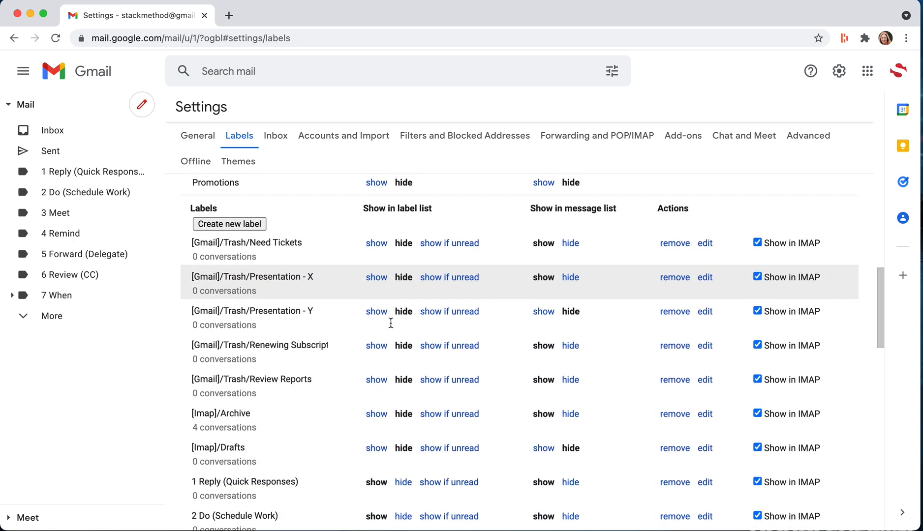
pyautogui.scroll(-10, 390, 323)
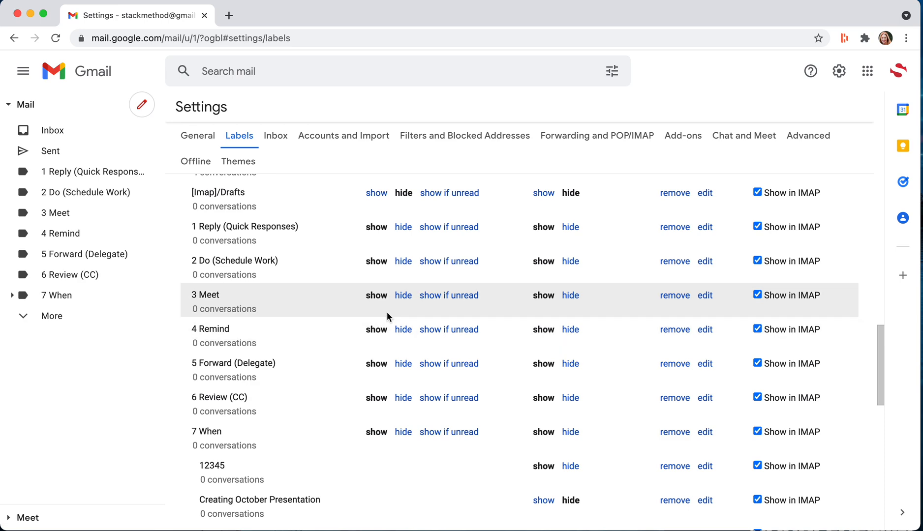
pyautogui.scroll(11, 387, 315)
pyautogui.scroll(15, 387, 312)
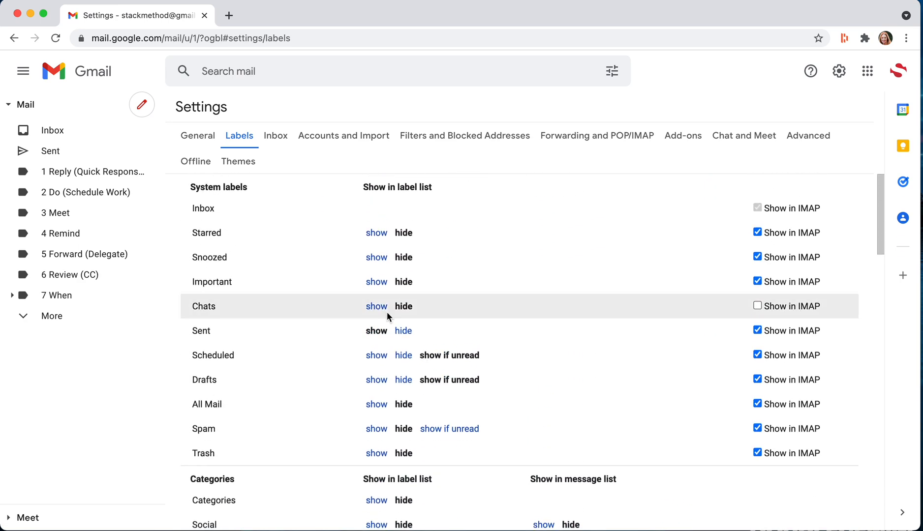
pyautogui.click(48, 131)
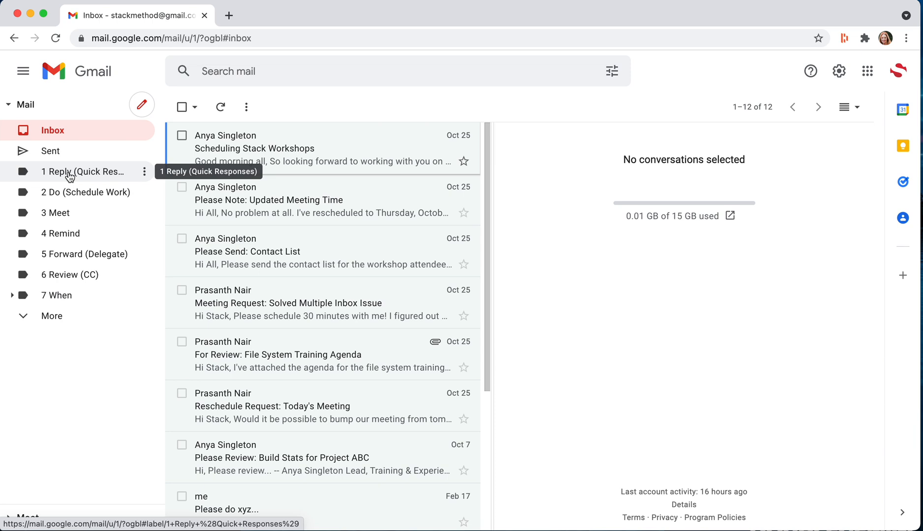
# Expand the 7 When label and move the "Scheduling Stack Workshops" email to its Creating October Presentation sublabel.
pyautogui.click(13, 295)
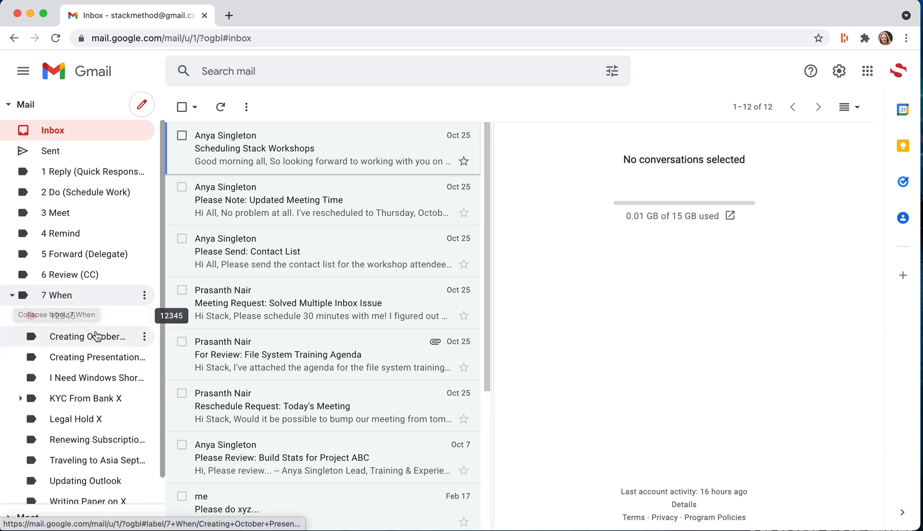
pyautogui.scroll(-1, 95, 364)
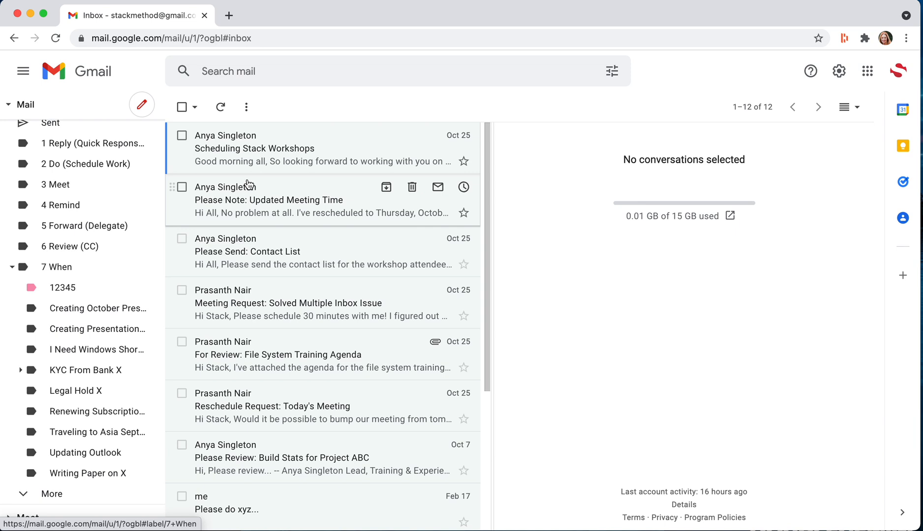
pyautogui.click(227, 146)
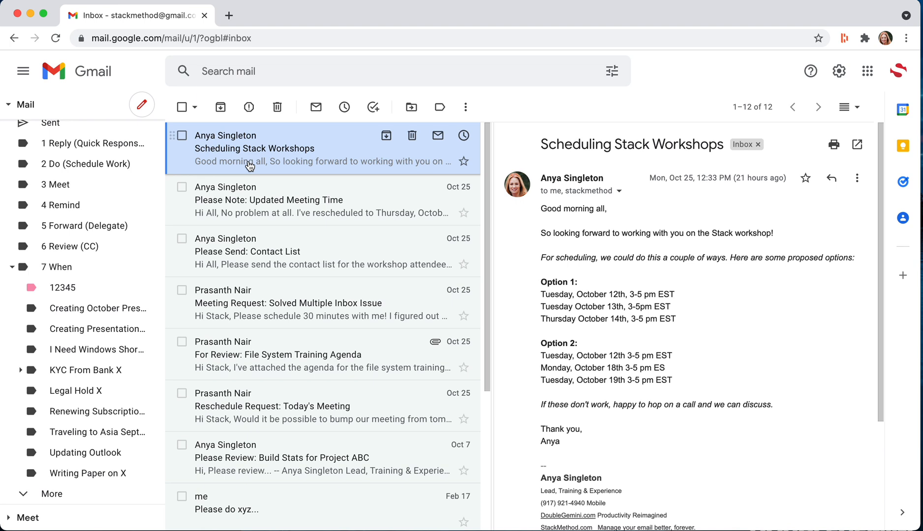
pyautogui.write('xv')
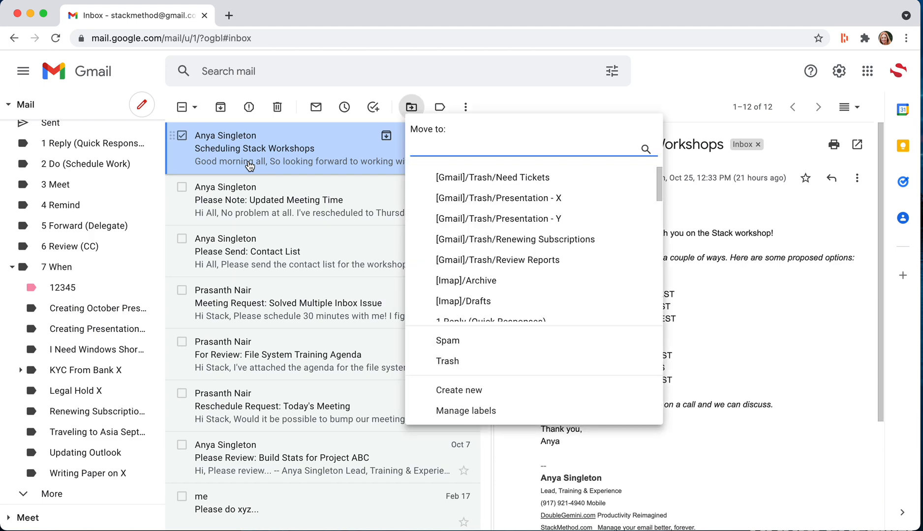
pyautogui.write('cre')
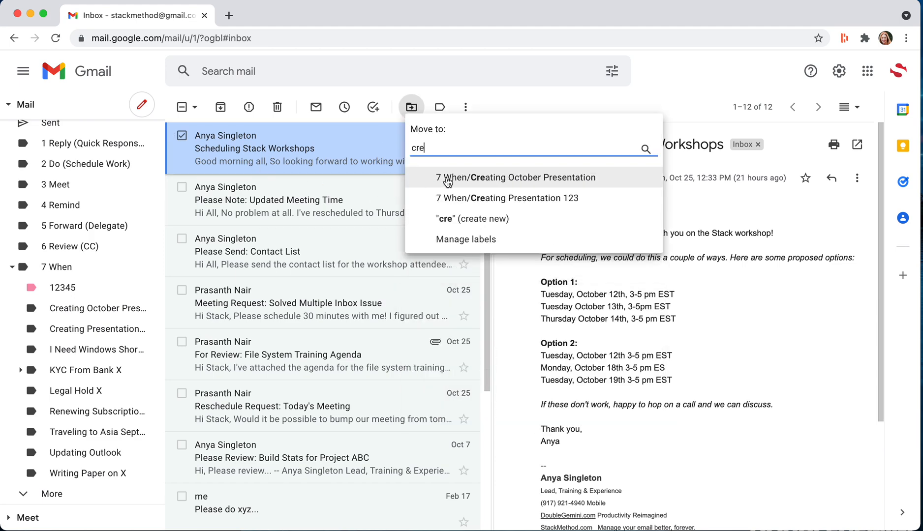
pyautogui.click(447, 179)
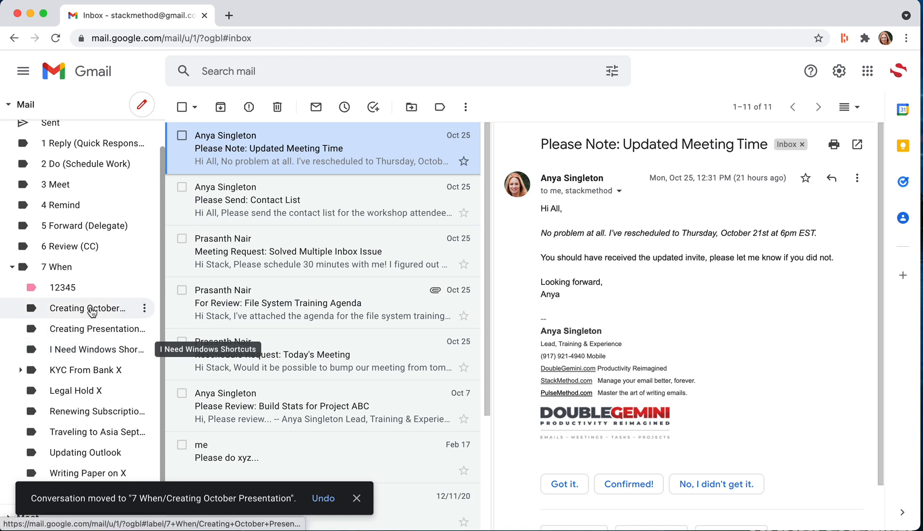
# View the Creating October Presentation sublabel's emails and its message list display options, and collapse the 7 When label.
pyautogui.click(91, 310)
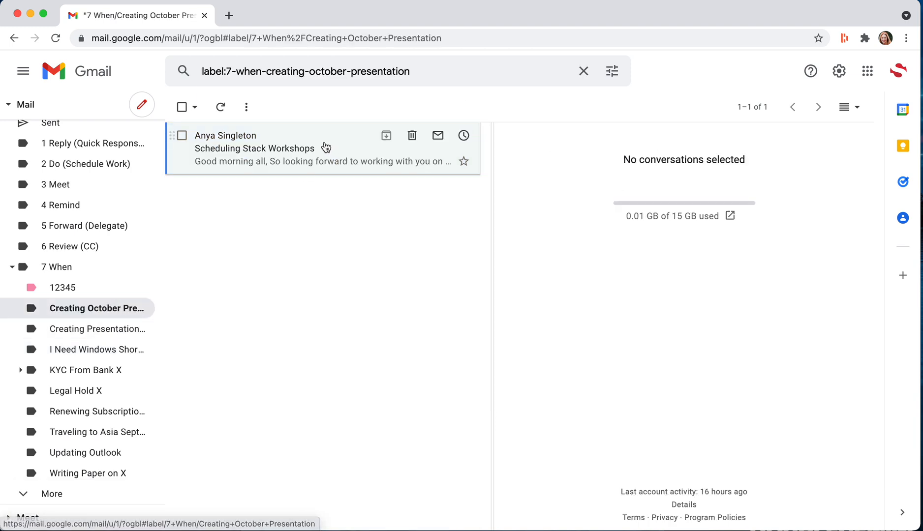
pyautogui.scroll(1, 95, 175)
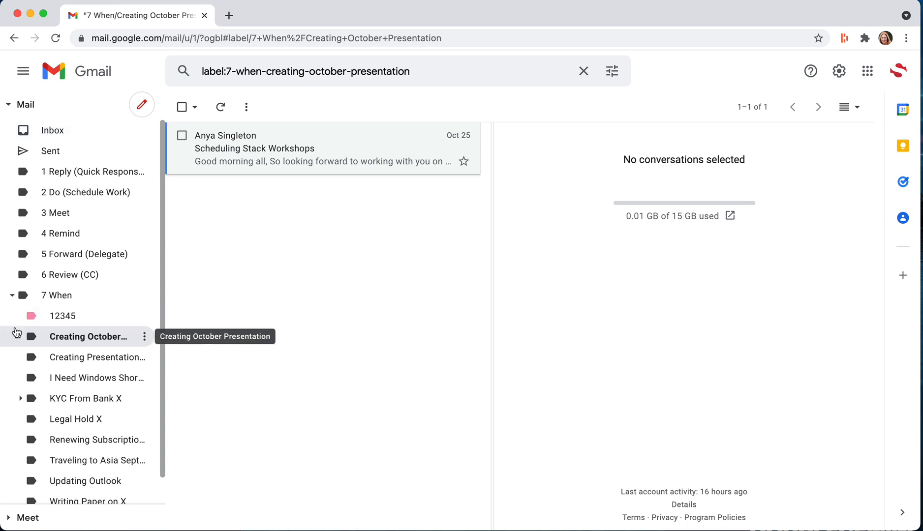
pyautogui.scroll(-1, 58, 452)
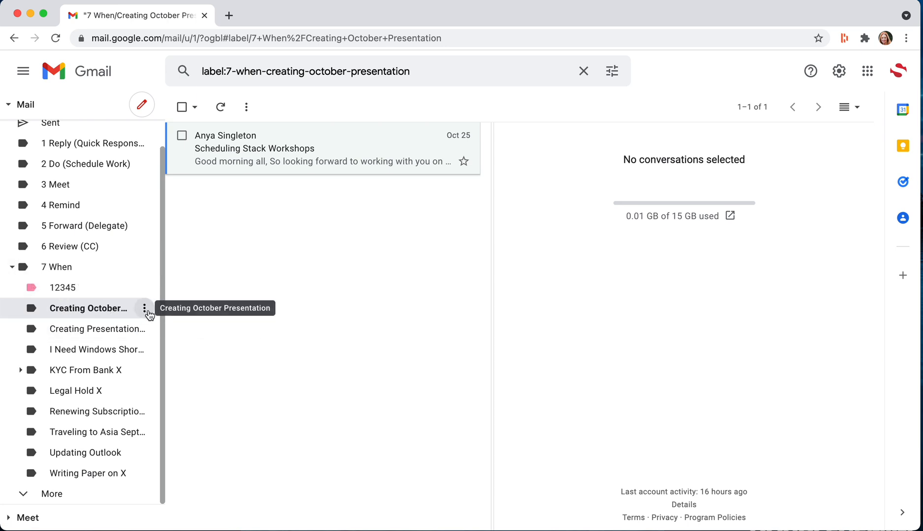
pyautogui.click(146, 311)
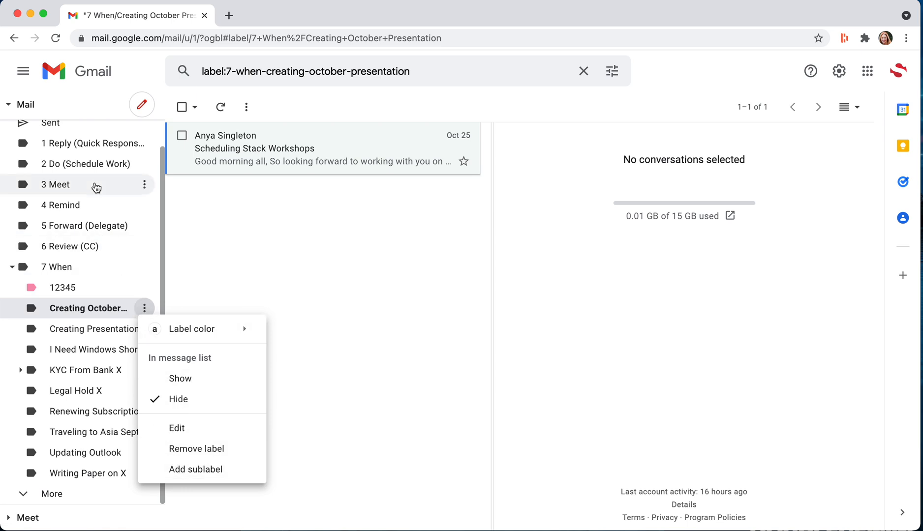
pyautogui.scroll(2, 94, 187)
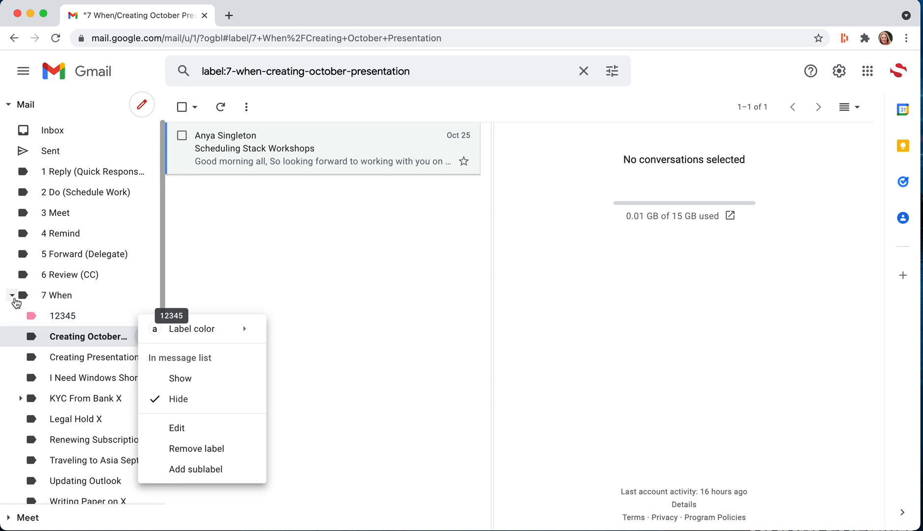
pyautogui.click(13, 296)
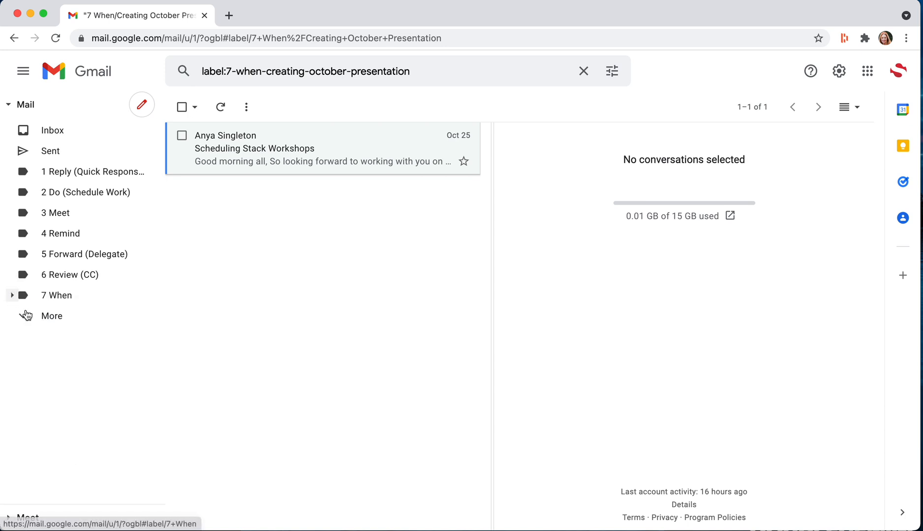
# Look through the full list of hidden labels and system folders, and return to the inbox.
pyautogui.click(52, 317)
pyautogui.scroll(-6, 62, 338)
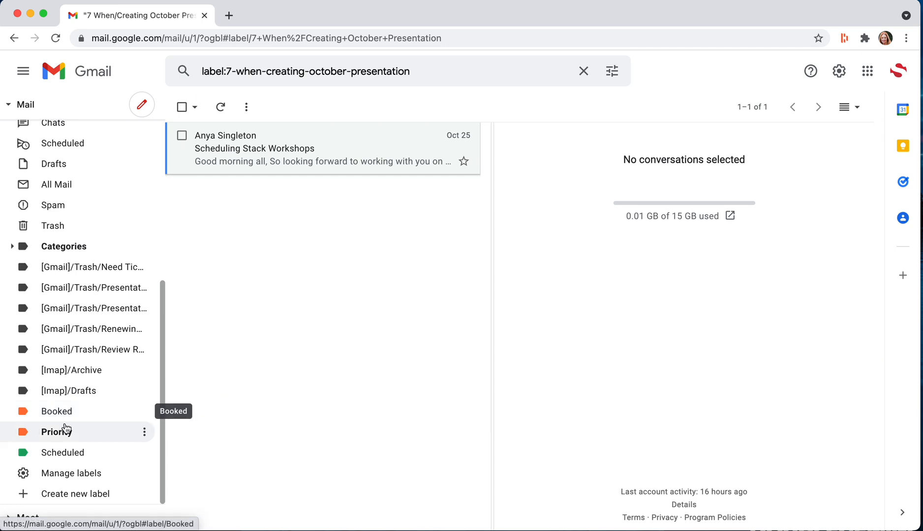
pyautogui.scroll(3, 68, 364)
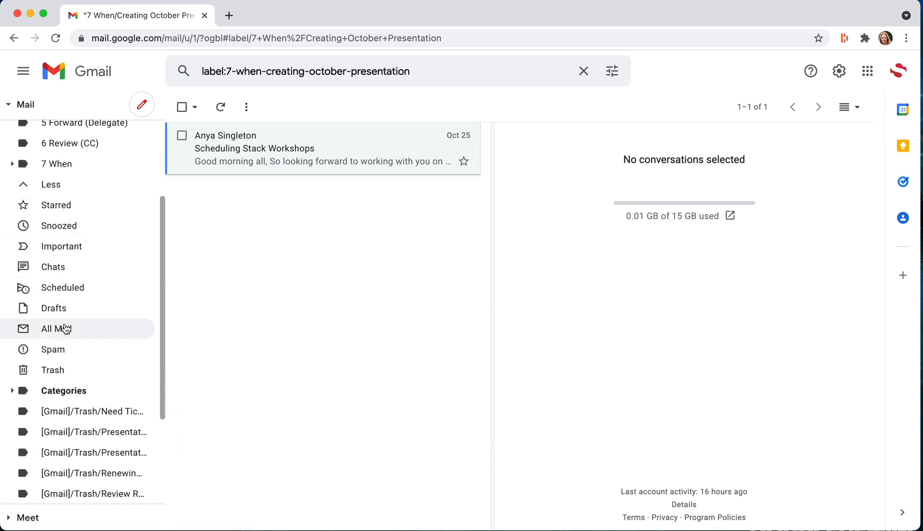
pyautogui.scroll(3, 65, 330)
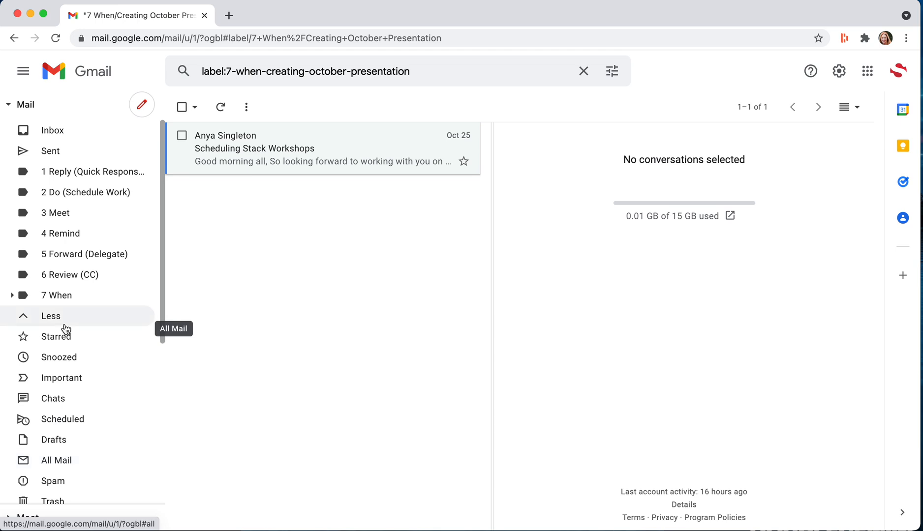
pyautogui.click(52, 131)
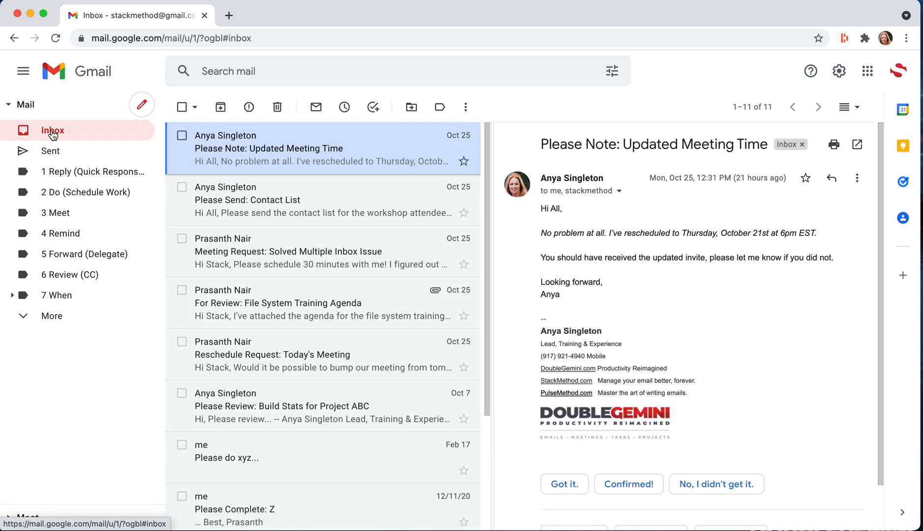